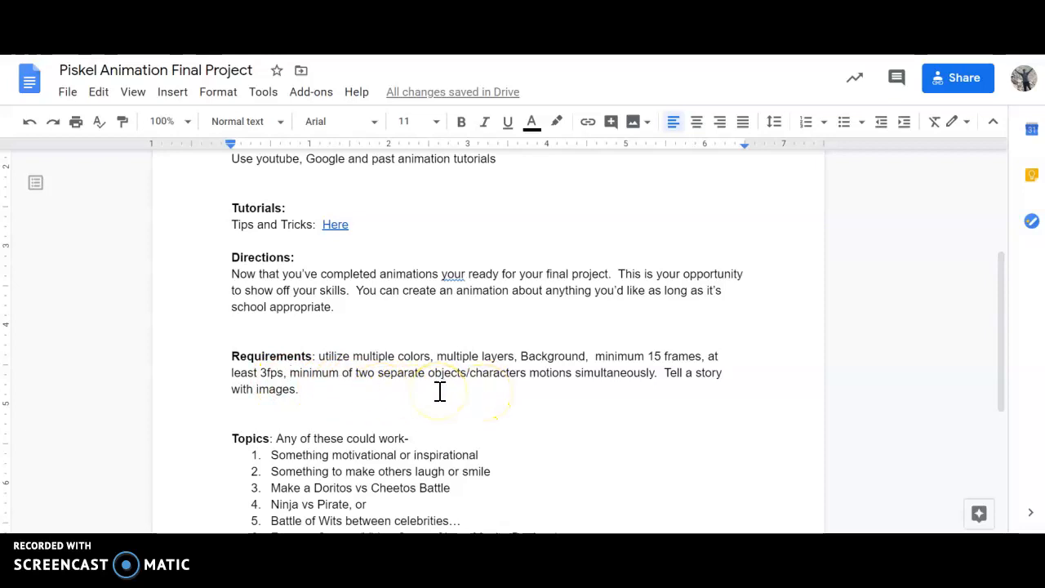
# Step: Review the project requirements and topic list in the assignment document
pyautogui.moveTo(998, 292); pyautogui.dragTo(1002, 347)
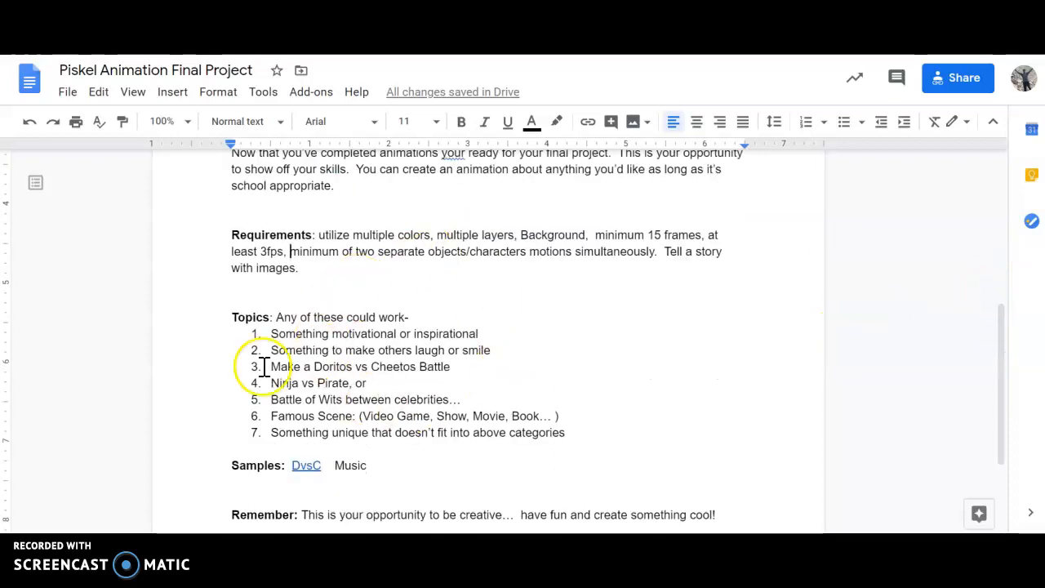
pyautogui.moveTo(273, 434); pyautogui.dragTo(574, 437)
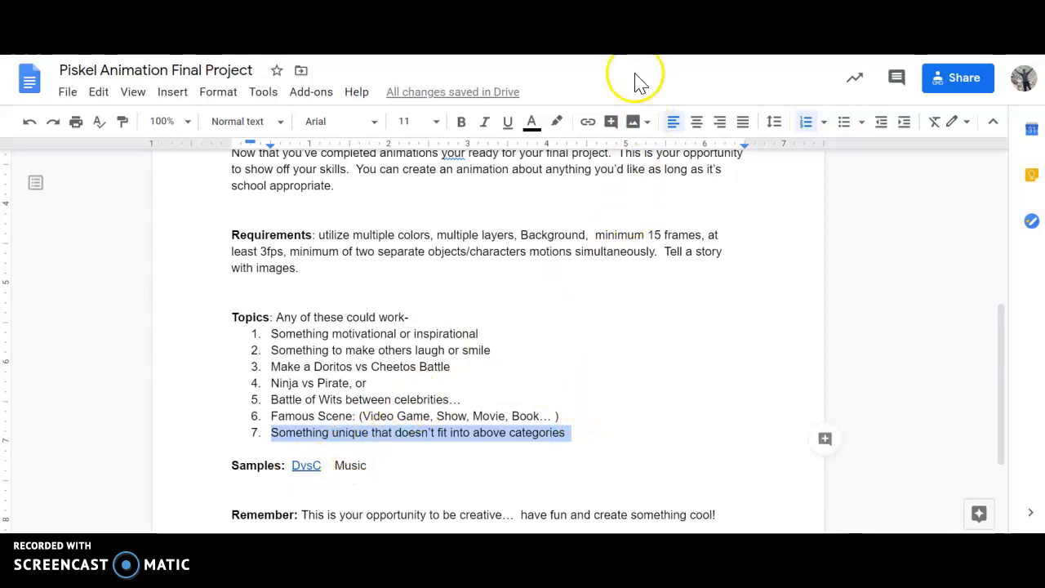
pyautogui.click(645, 32)
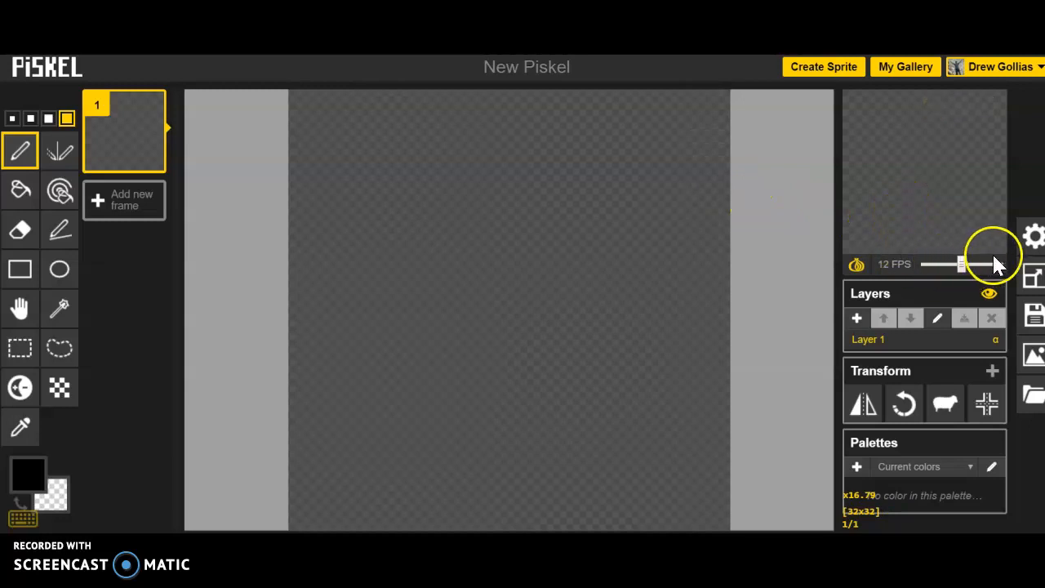
# Step: Resize the canvas to 500 by 500 pixels
pyautogui.click(1032, 278)
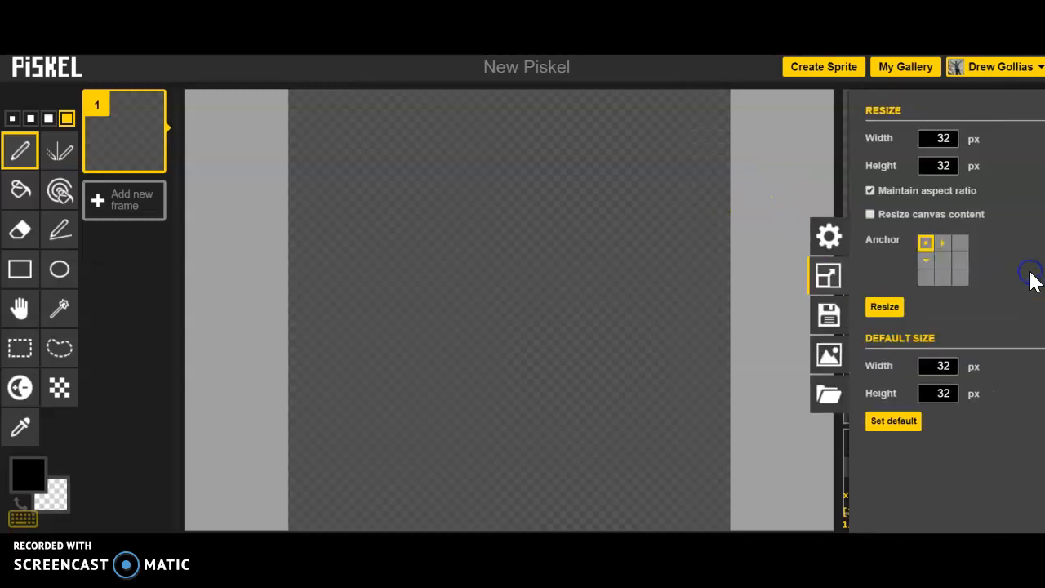
pyautogui.click(933, 139)
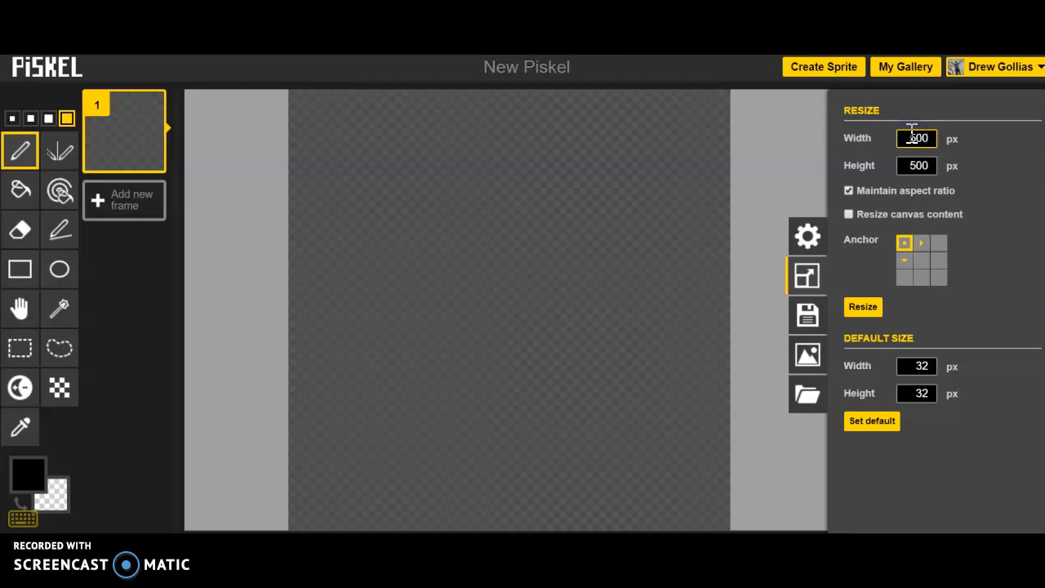
pyautogui.press('Return')
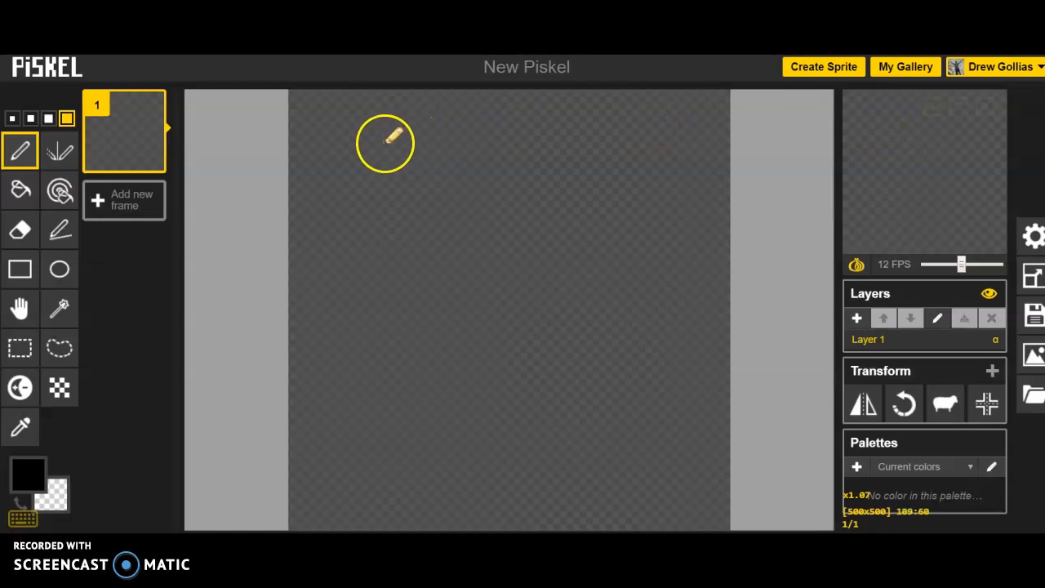
# Step: Select the second pen size and draw a straight vertical line with the Stroke tool
pyautogui.click(30, 118)
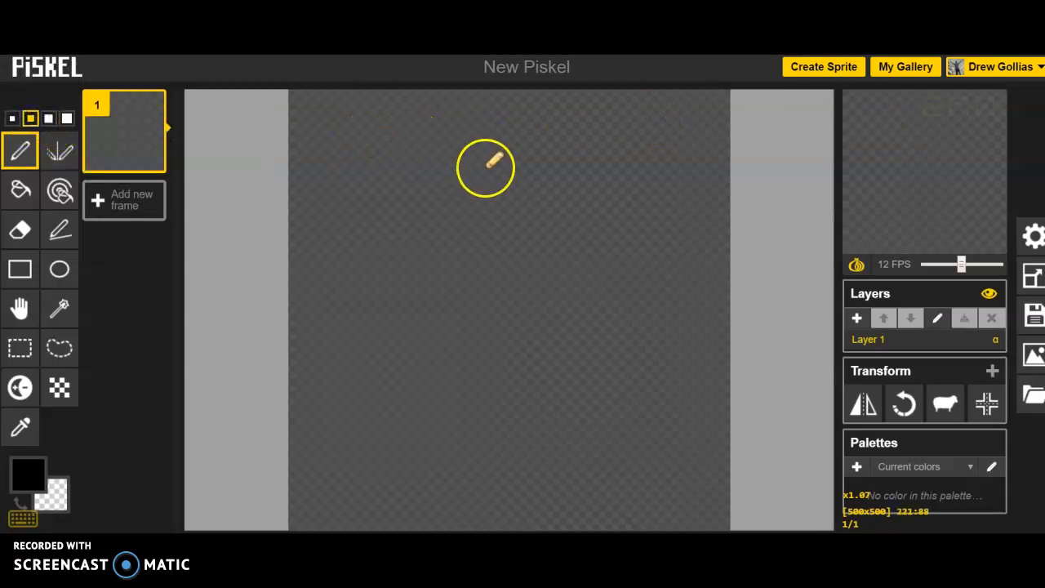
pyautogui.click(58, 230)
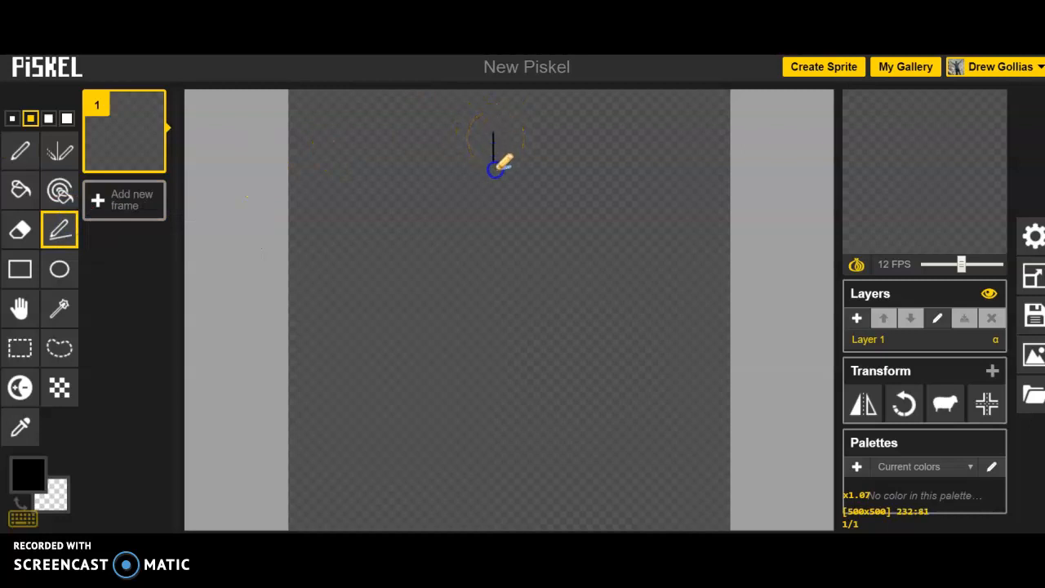
pyautogui.moveTo(492, 266)
pyautogui.mouseDown()
pyautogui.moveTo(489, 96)
pyautogui.moveTo(490, 147)
pyautogui.moveTo(535, 151)
pyautogui.moveTo(490, 173)
pyautogui.moveTo(558, 167)
pyautogui.mouseUp()
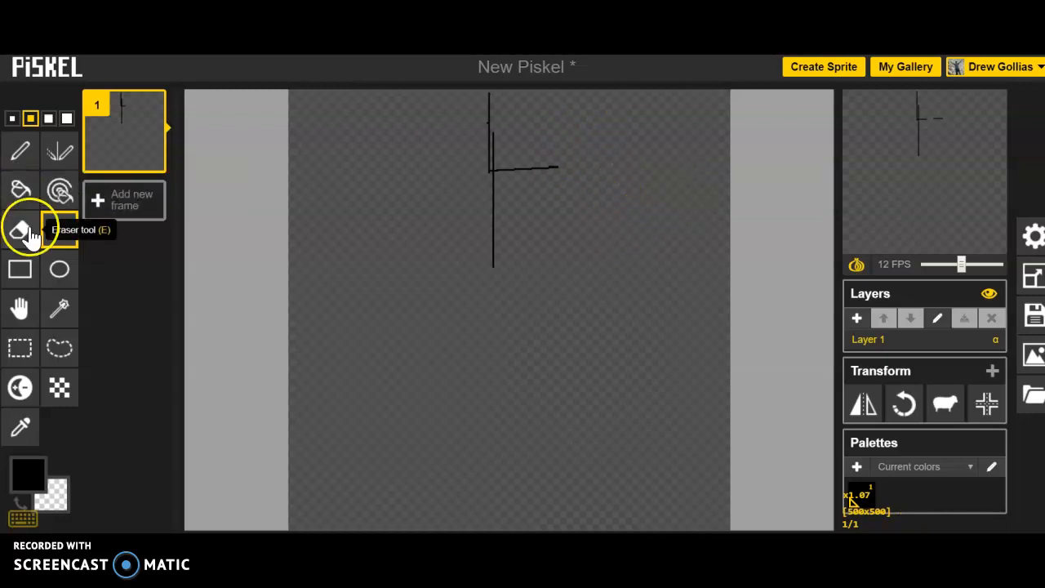
# Step: Draw an ellipse left of the line and fill it black with the Paint bucket
pyautogui.click(59, 274)
pyautogui.moveTo(351, 194); pyautogui.dragTo(476, 277)
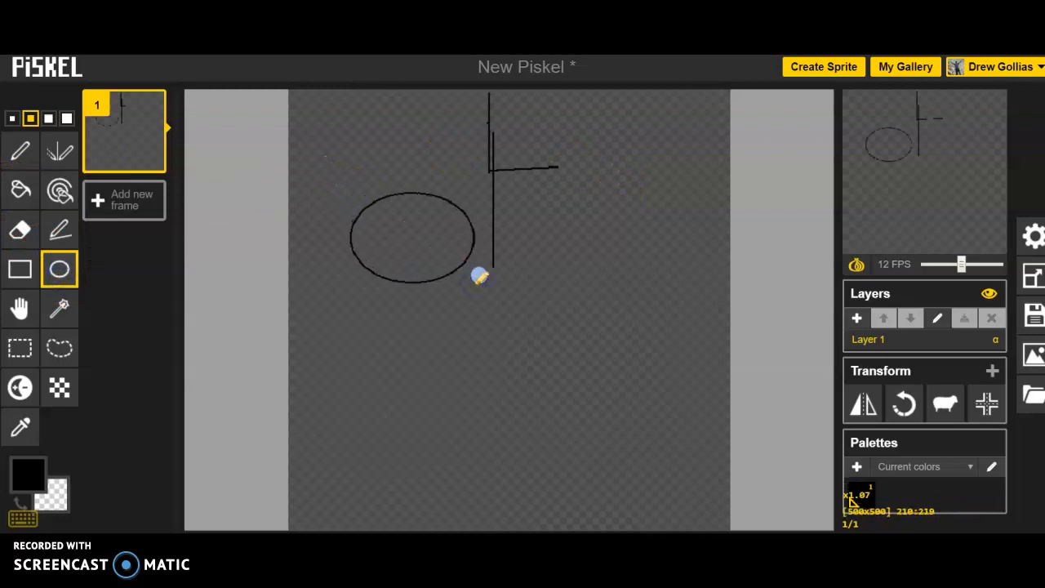
pyautogui.click(22, 190)
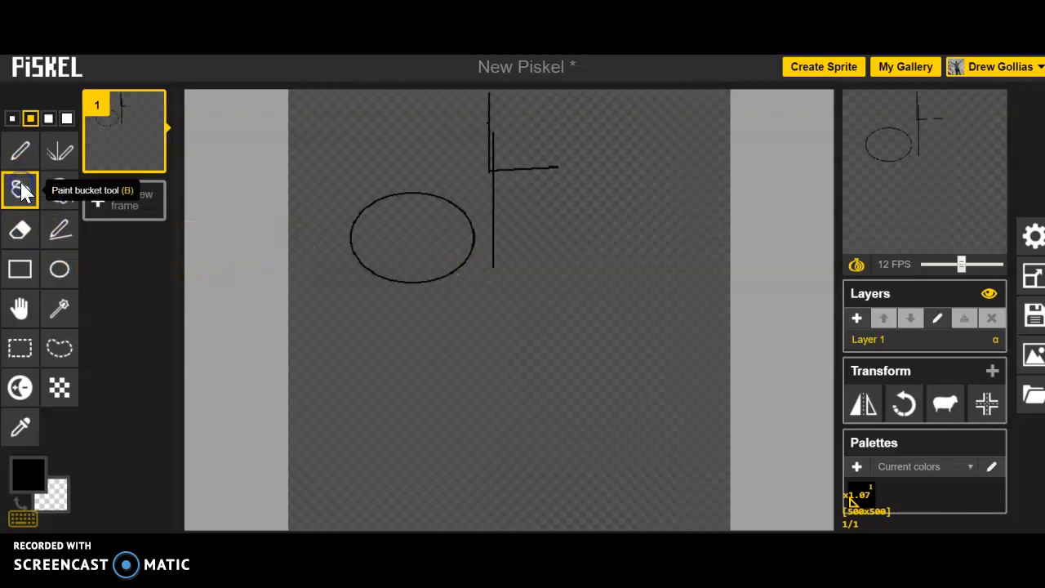
pyautogui.click(398, 227)
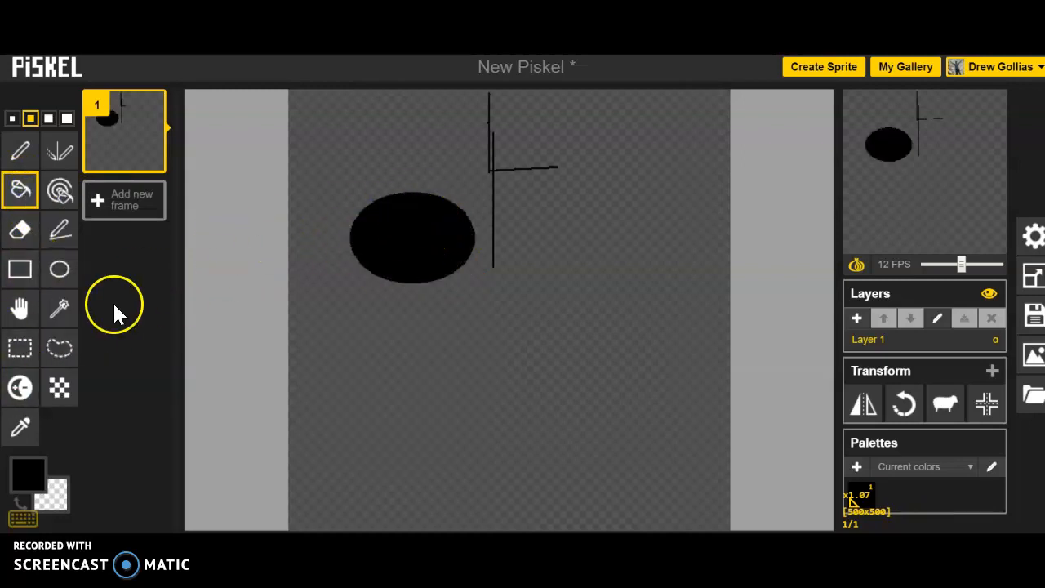
# Step: Pick red as the primary colour and fill the canvas background with it
pyautogui.click(33, 477)
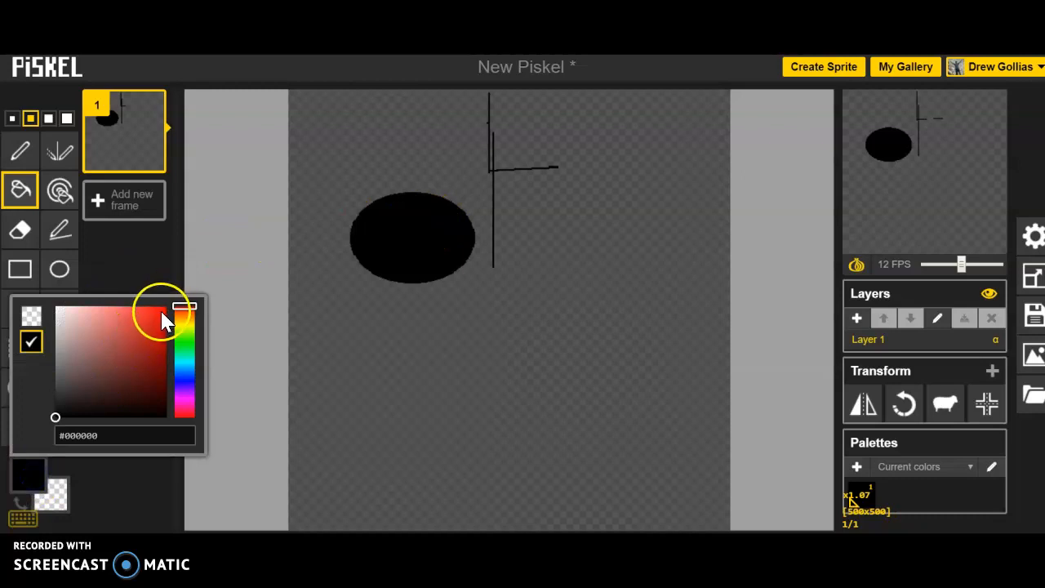
pyautogui.click(162, 320)
pyautogui.click(470, 358)
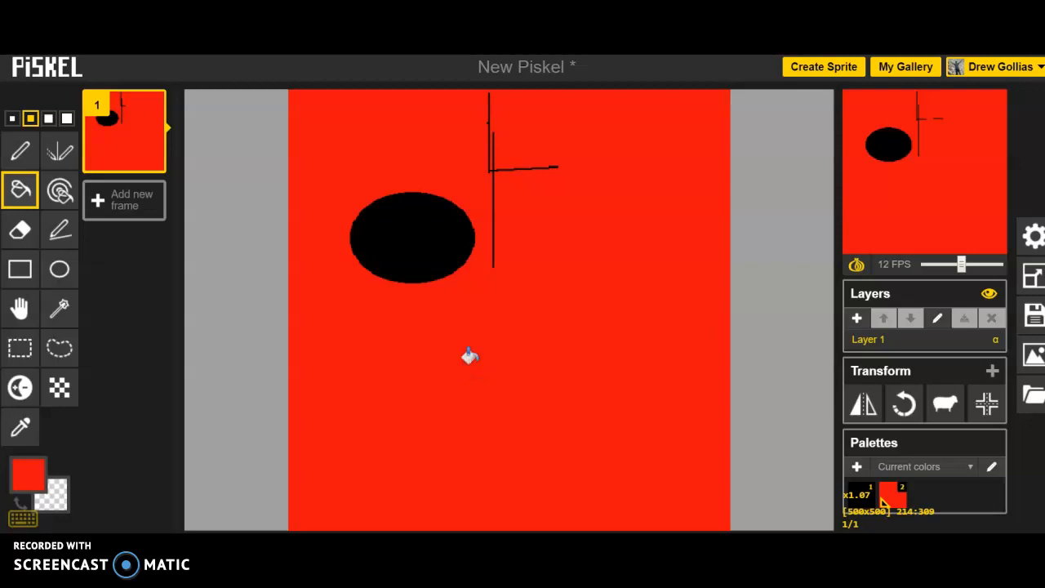
pyautogui.click(173, 335)
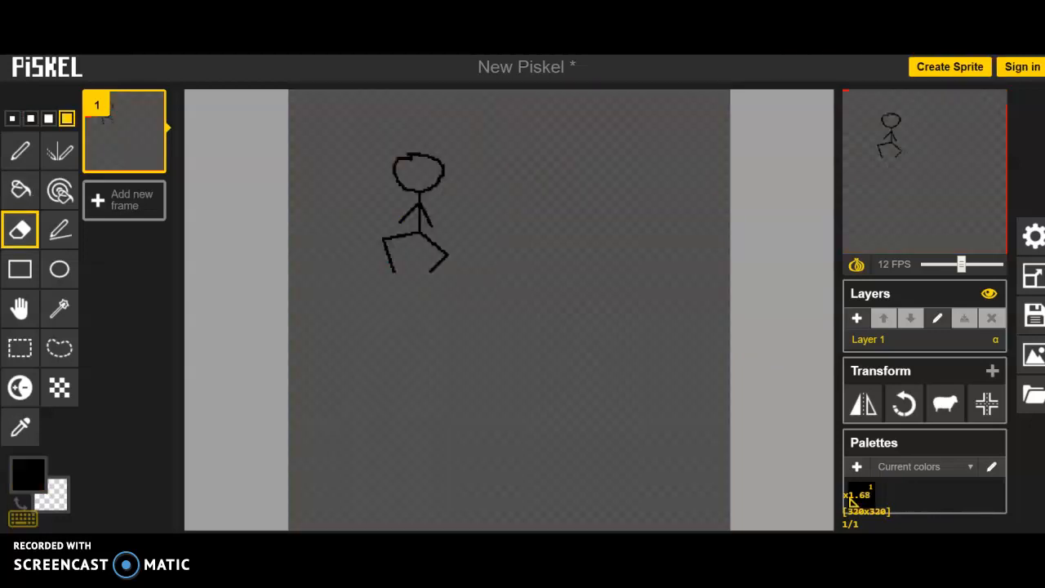
pyautogui.moveTo(502, 179)
pyautogui.mouseDown()
pyautogui.moveTo(443, 234)
pyautogui.moveTo(429, 217)
pyautogui.mouseUp()
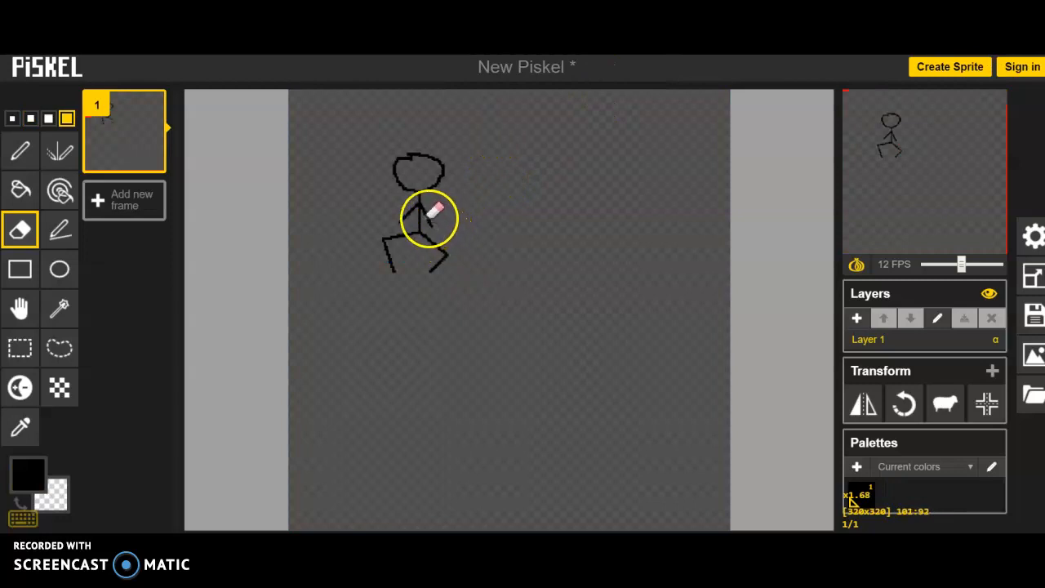
# Step: Align the stick figure to the centre of the canvas
pyautogui.click(986, 404)
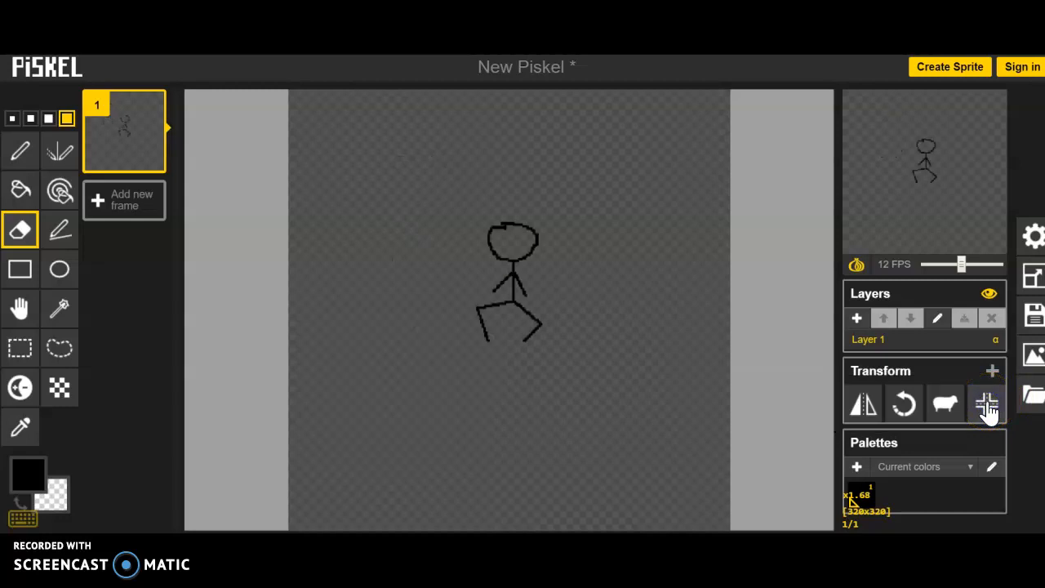
pyautogui.keyDown('alt'); pyautogui.click(865, 417); pyautogui.keyUp('alt')
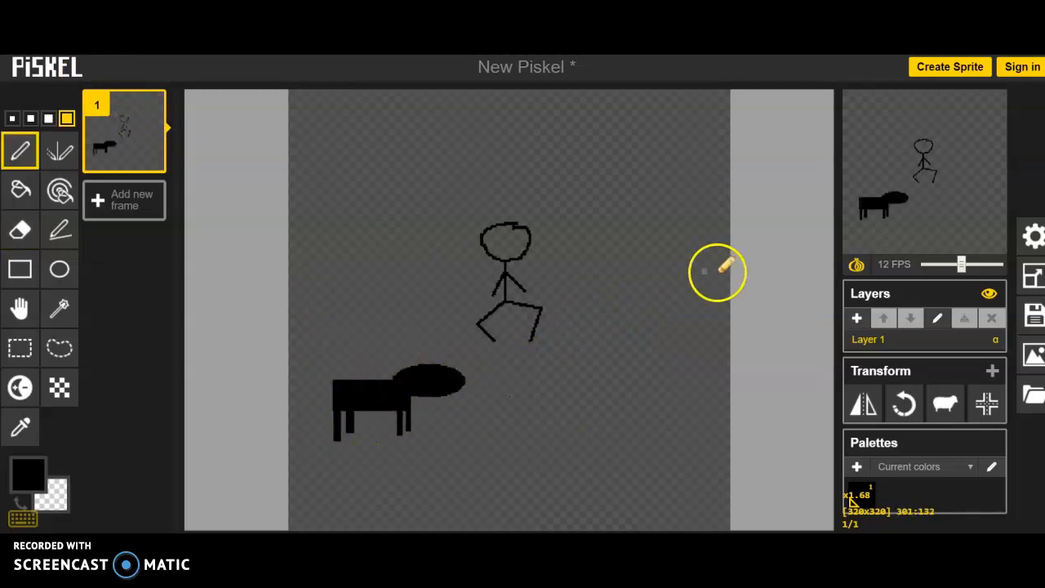
pyautogui.keyDown('alt'); pyautogui.click(873, 416); pyautogui.keyUp('alt')
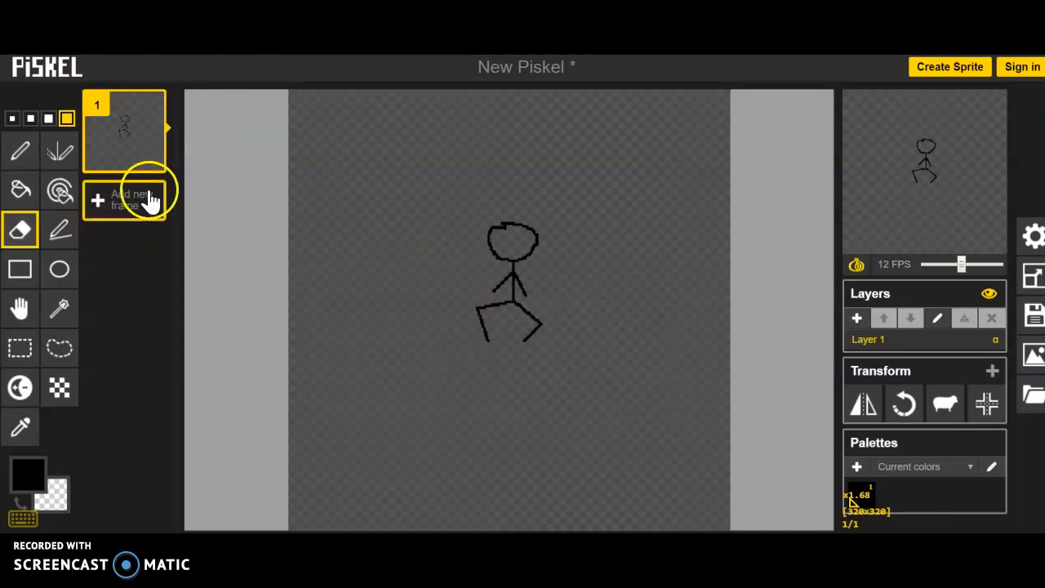
# Step: Duplicate the first frame and rotate the copy counter-clockwise
pyautogui.click(151, 158)
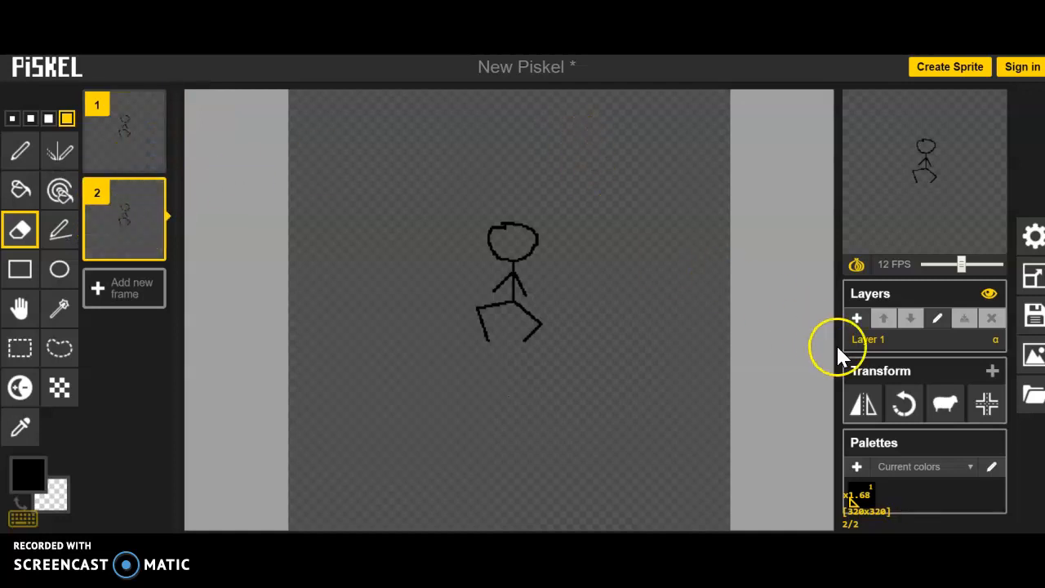
pyautogui.click(900, 408)
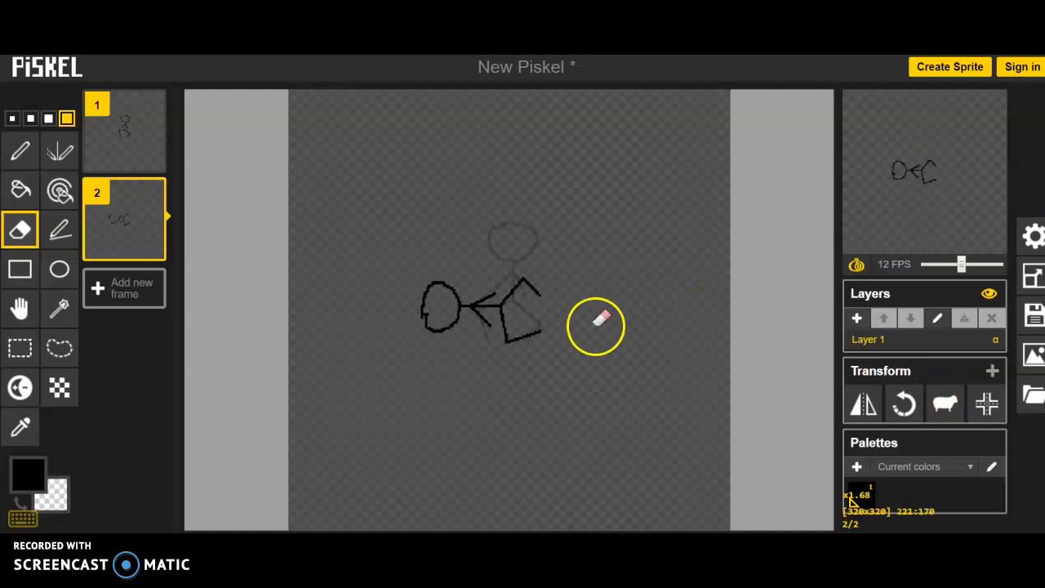
# Step: Move the rotated figure up and to the right with the Move tool
pyautogui.click(20, 311)
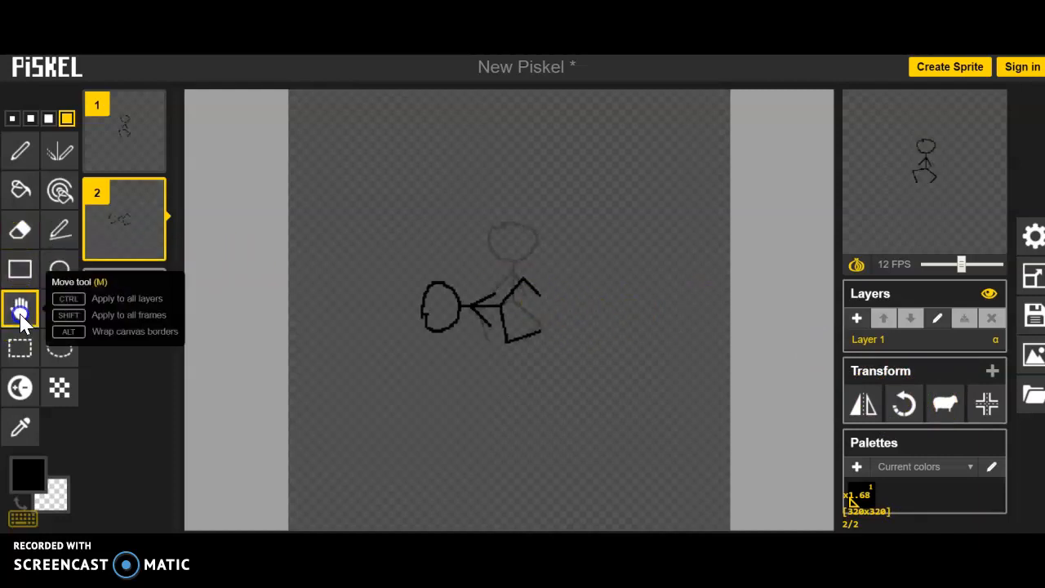
pyautogui.moveTo(468, 306); pyautogui.dragTo(513, 270)
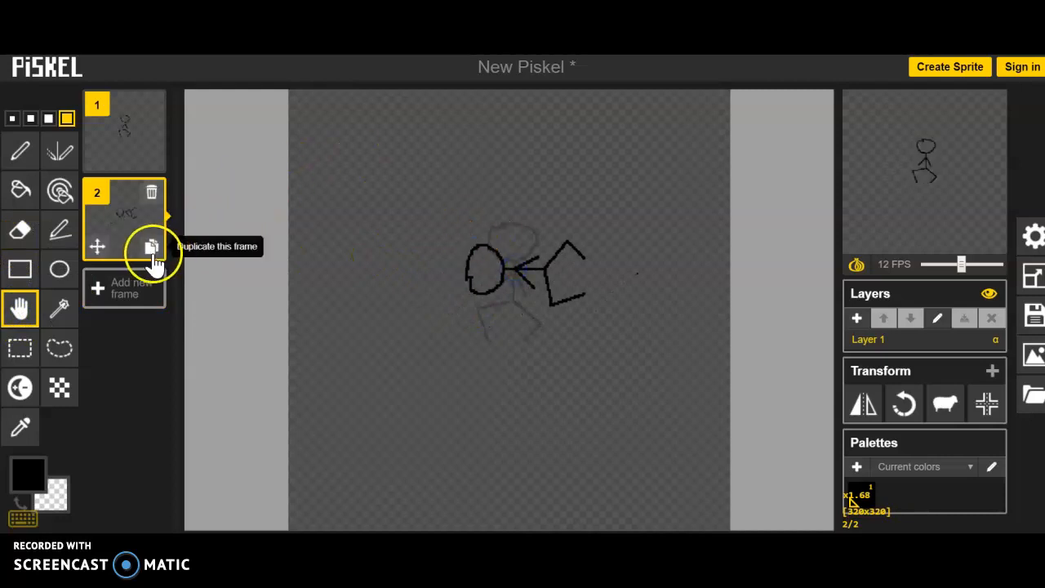
# Step: Create frame 3 as a duplicate of frame 2, rotated and shifted upward so the figure is upside down
pyautogui.click(151, 247)
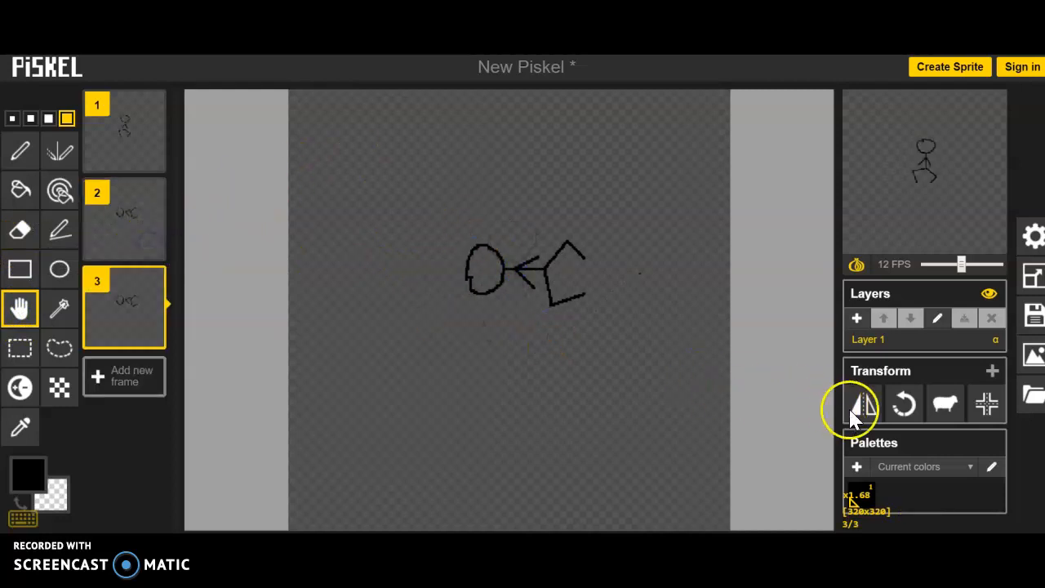
pyautogui.click(912, 409)
pyautogui.moveTo(497, 306); pyautogui.dragTo(519, 220)
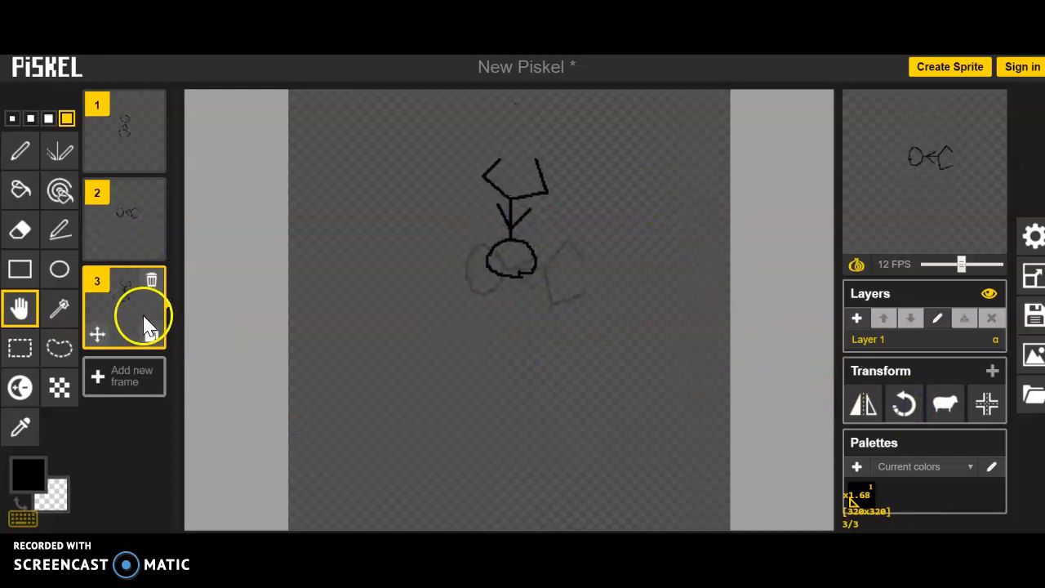
# Step: Create frame 4 as a duplicate of frame 3, rotated counter-clockwise and shifted to the left
pyautogui.click(152, 334)
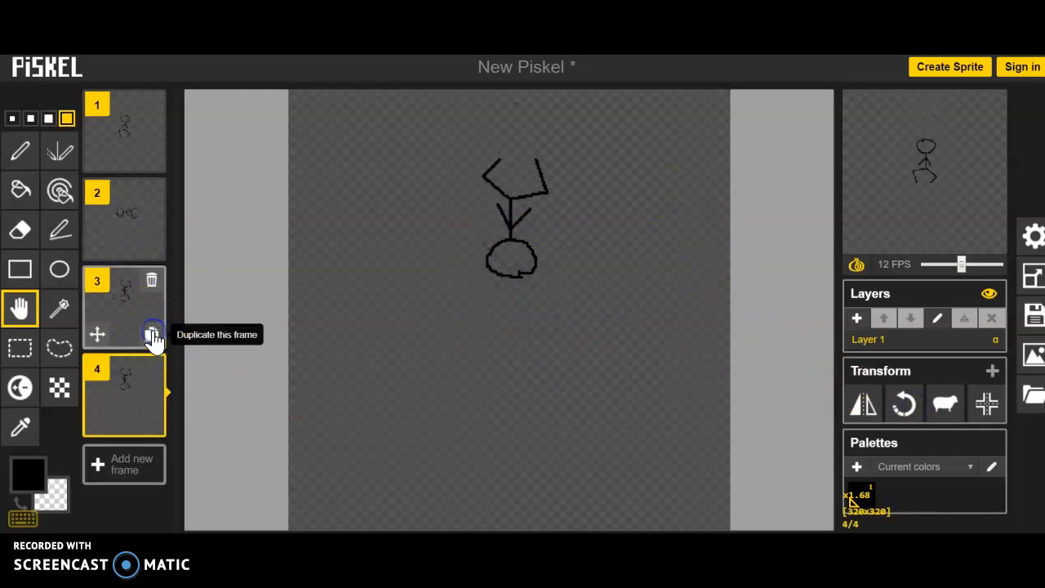
pyautogui.click(901, 404)
pyautogui.click(555, 366)
pyautogui.moveTo(408, 314); pyautogui.dragTo(465, 268)
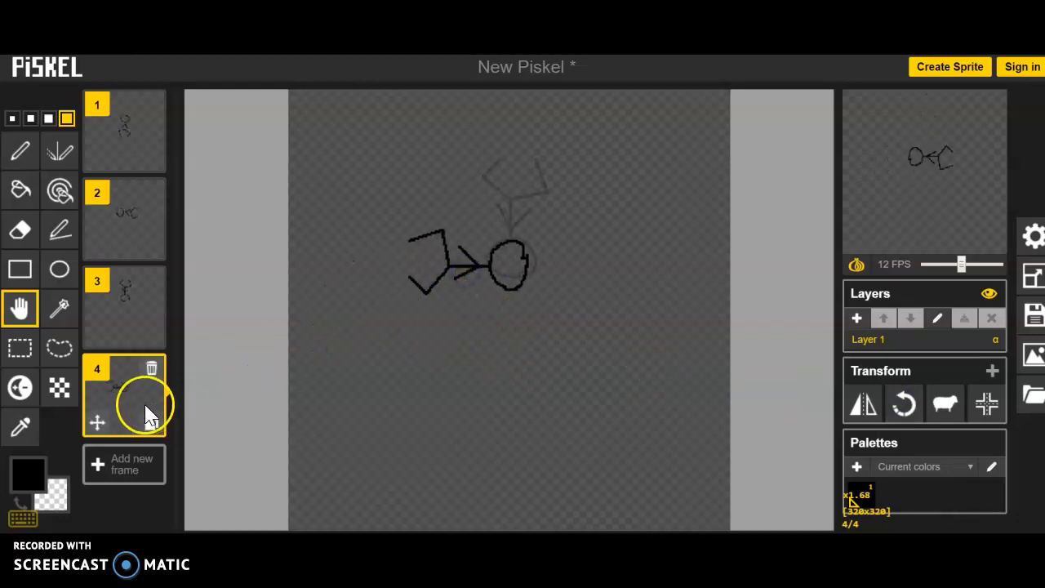
# Step: Create frame 5 as a duplicate of frame 4, rotated upright and moved toward the centre
pyautogui.click(151, 426)
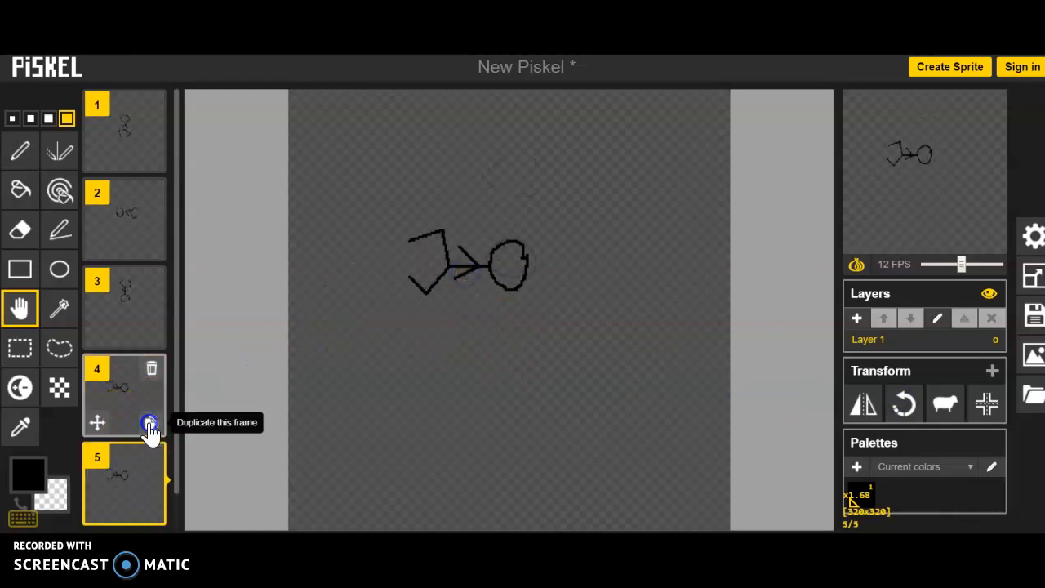
pyautogui.click(904, 403)
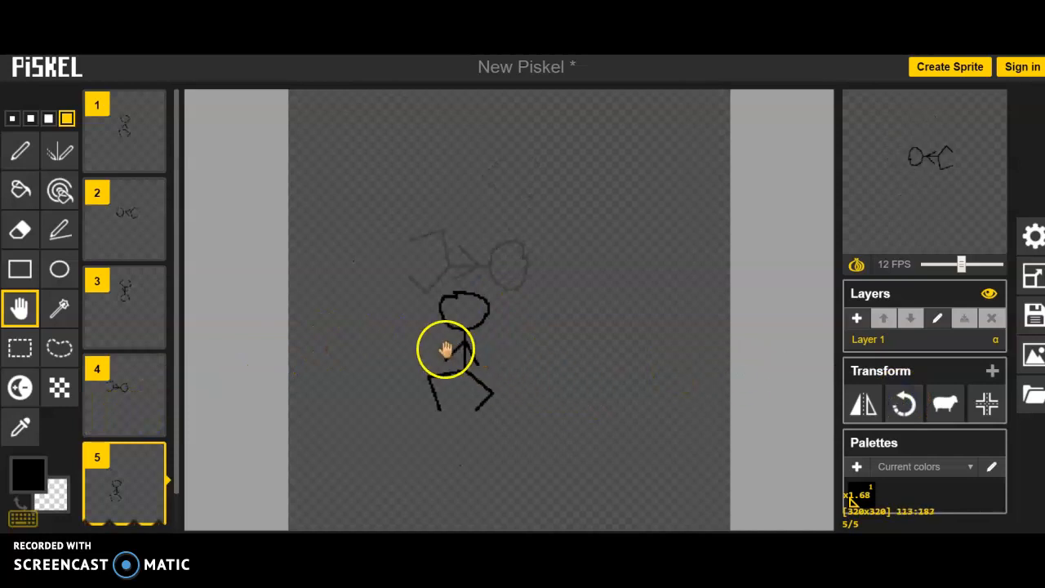
pyautogui.moveTo(459, 349); pyautogui.dragTo(486, 283)
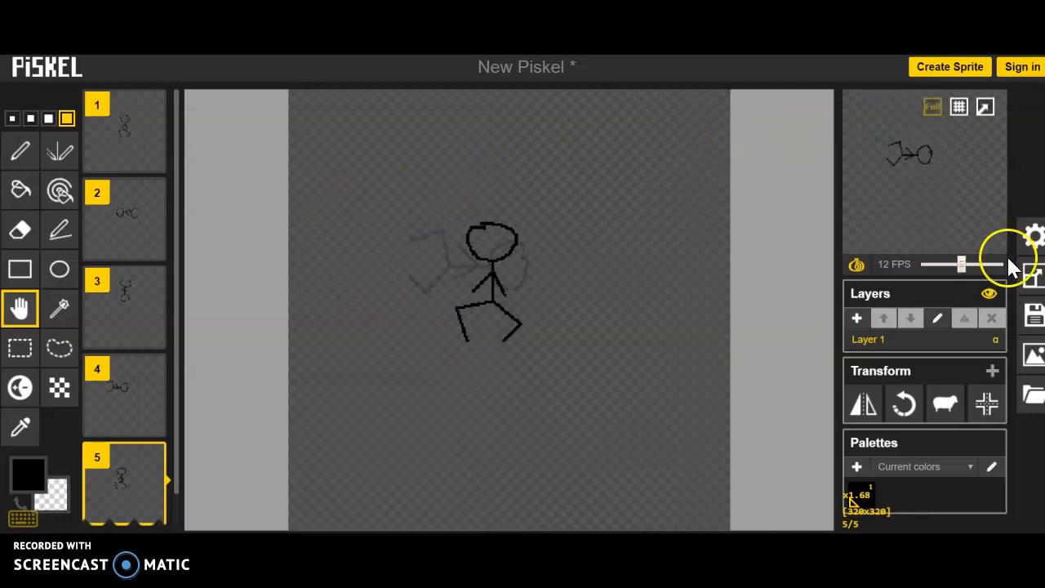
# Step: Open the save options panel
pyautogui.click(1031, 314)
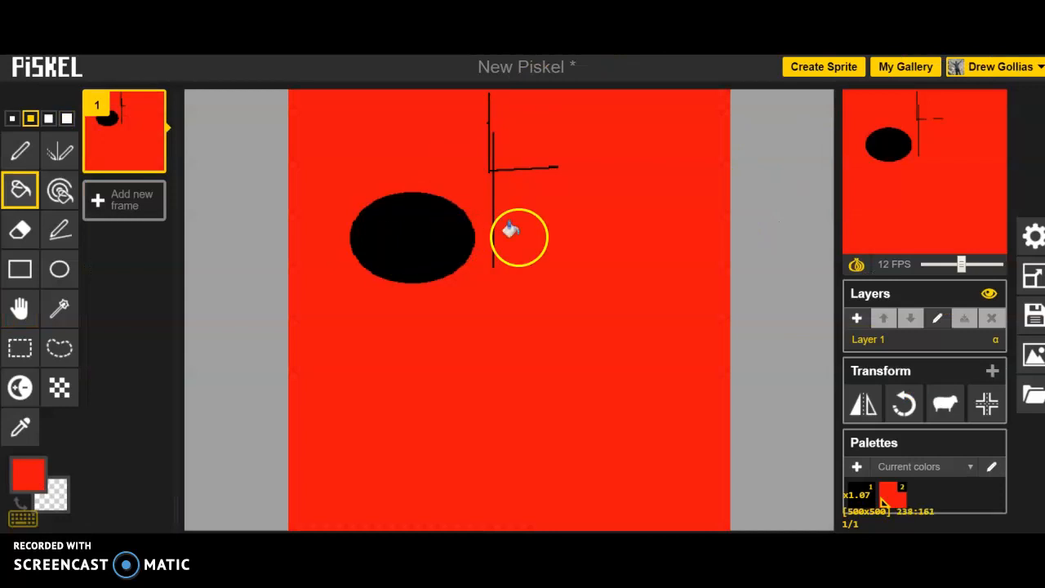
pyautogui.click(1035, 323)
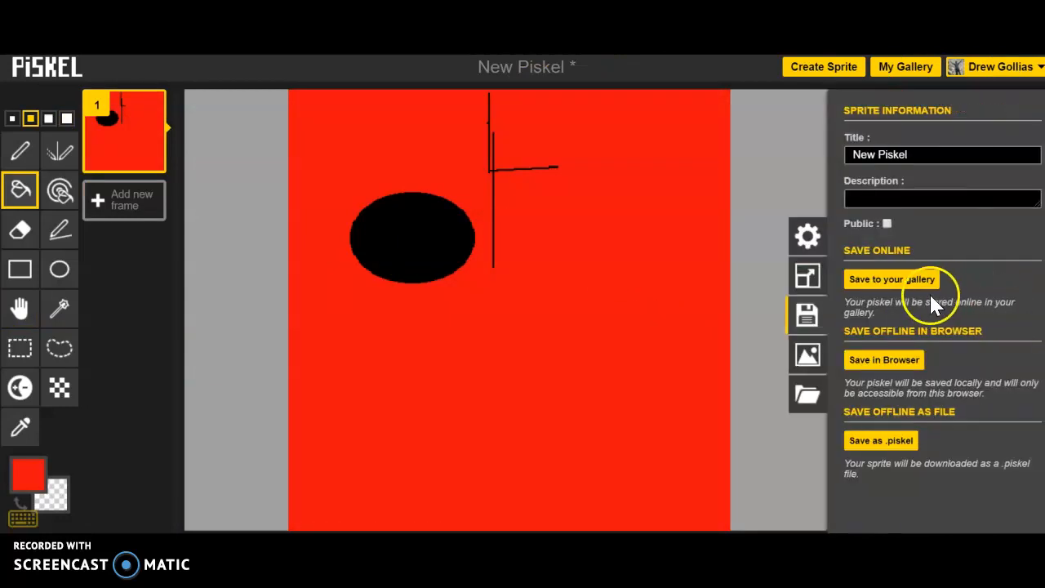